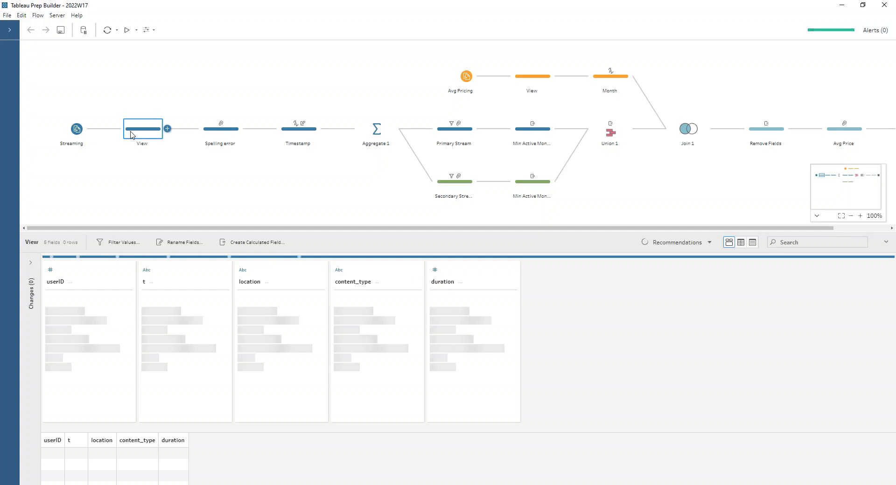
Assign the geographic City data role to the location field in the View step and check for values that do not match it.
left_click_drag(140, 232, 140, 170)
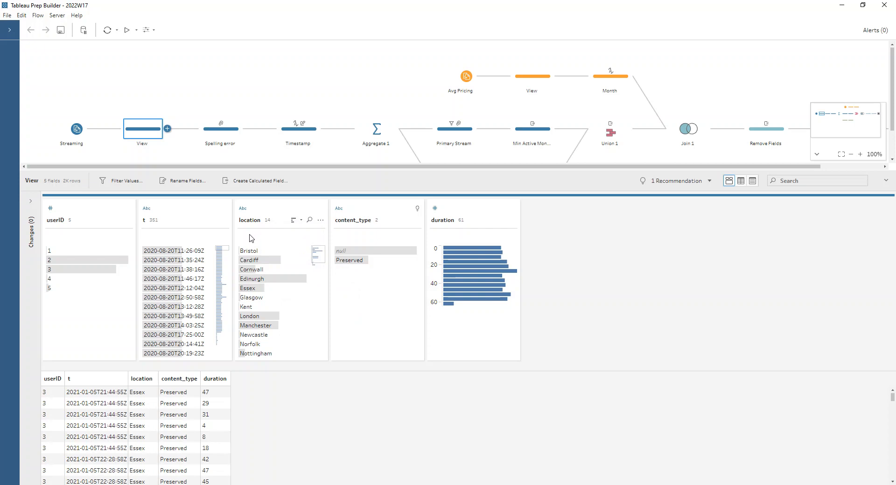
left_click(243, 209)
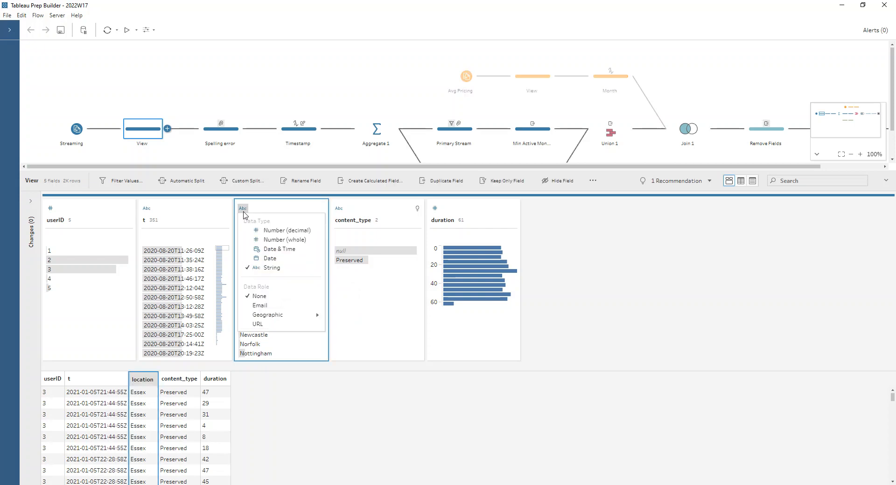
mouse_move(295, 318)
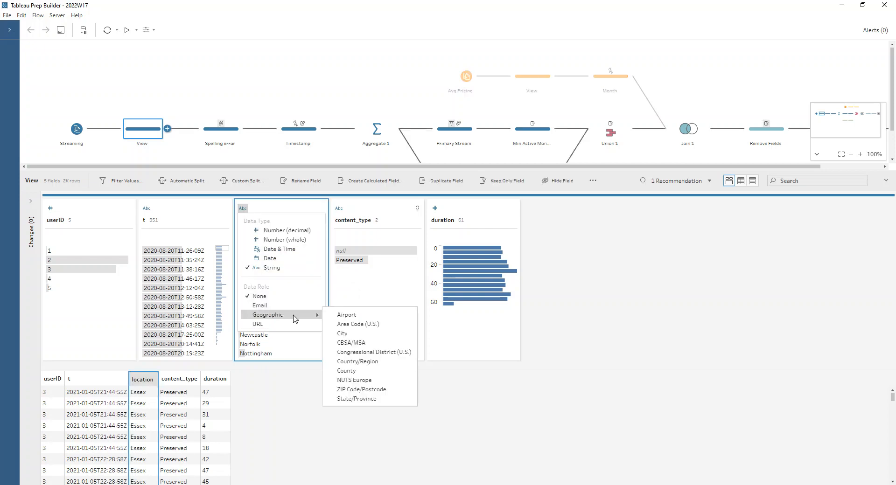
left_click(347, 334)
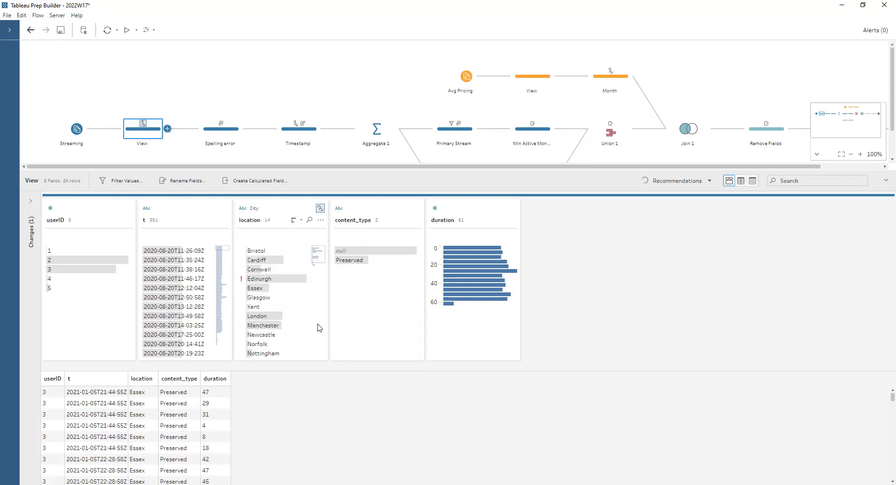
mouse_move(244, 285)
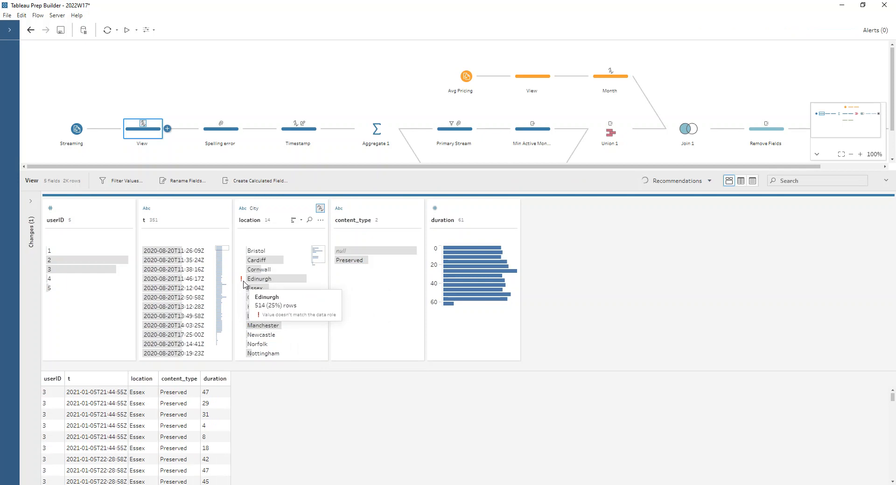
scroll(277, 308, "down", 1)
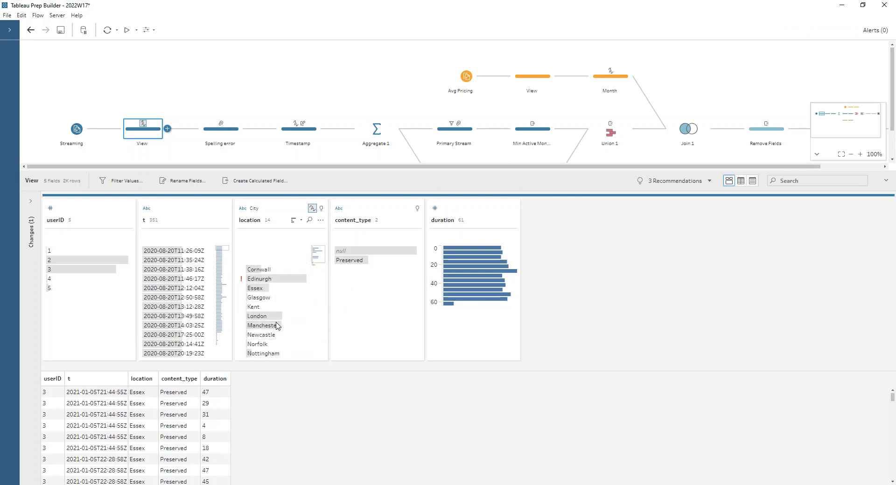
scroll(279, 303, "up", 1)
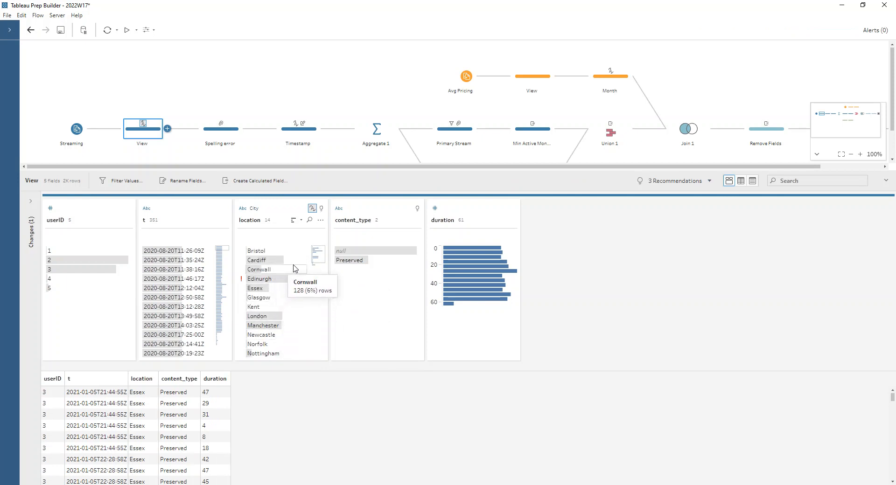
Review the recommended fixes for invalid location values and remove the City role change from the View step.
left_click(321, 208)
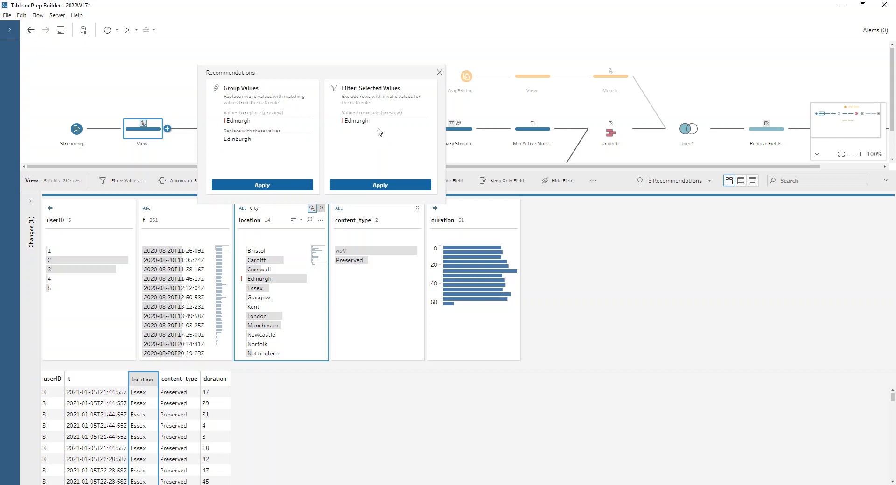
left_click(439, 72)
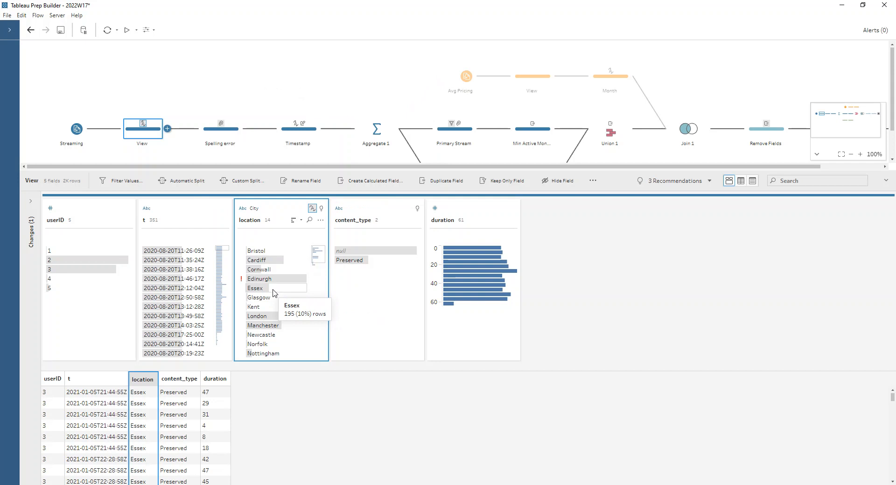
left_click(31, 203)
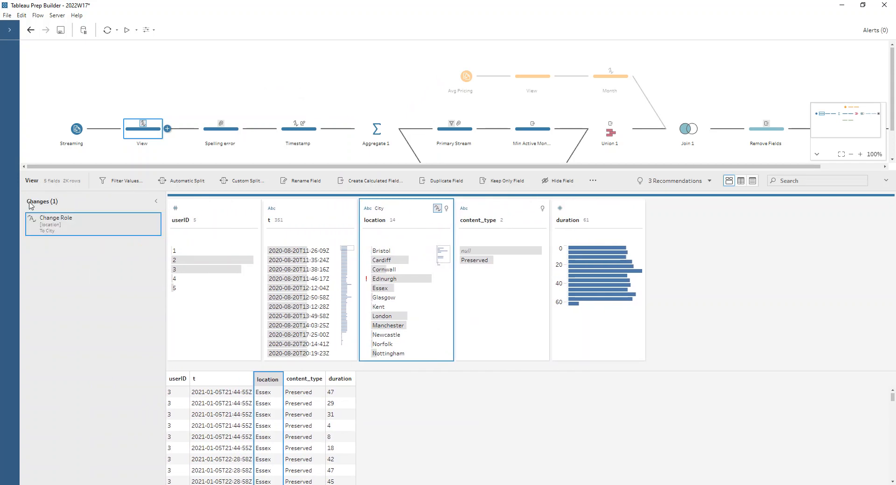
left_click(157, 223)
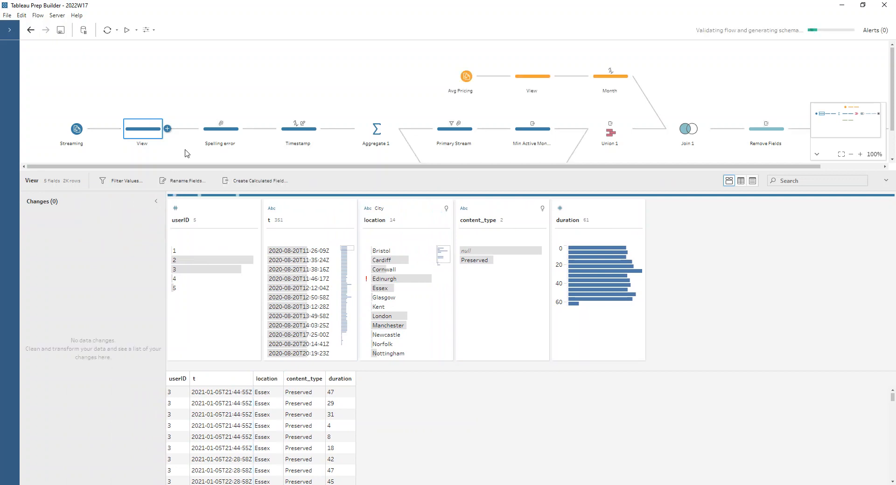
Examine the location value grouping in the Spelling error step and the date field's type and name changes in the Timestamp step.
left_click(220, 130)
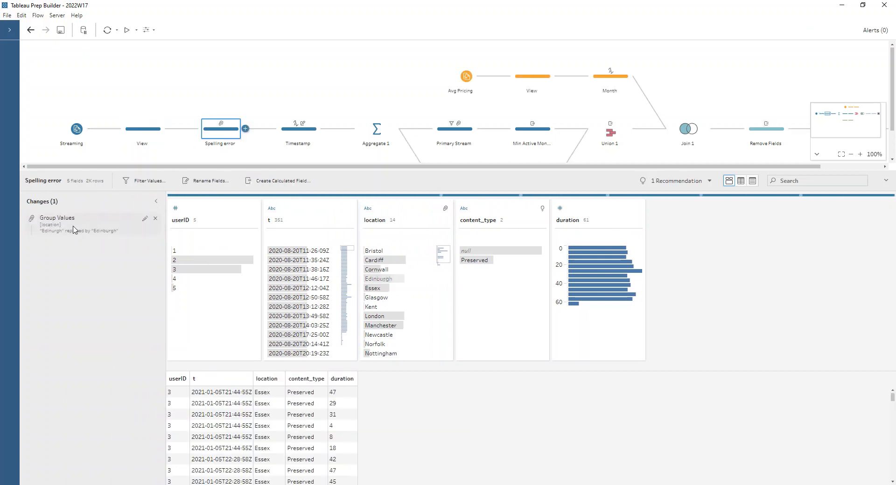
mouse_move(393, 280)
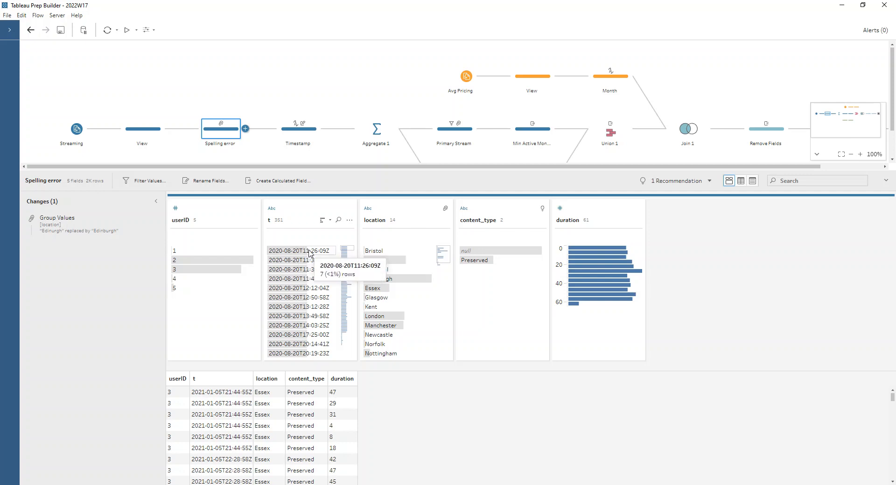
left_click(272, 209)
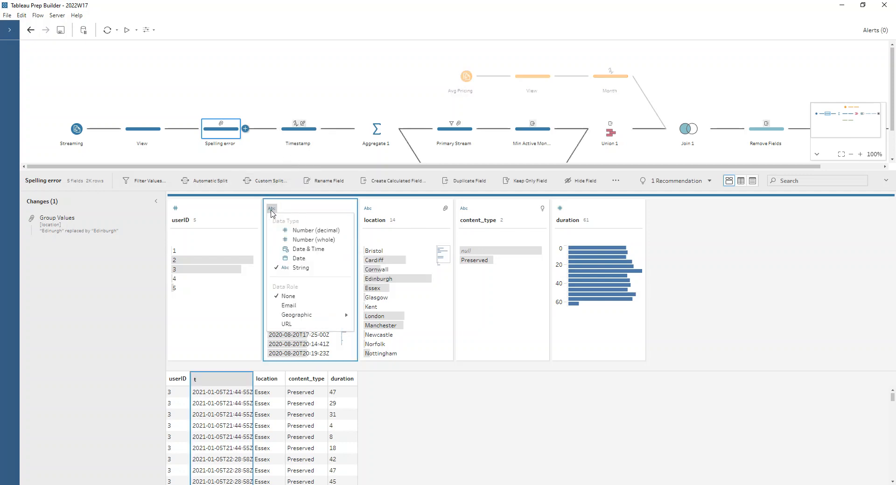
left_click(294, 134)
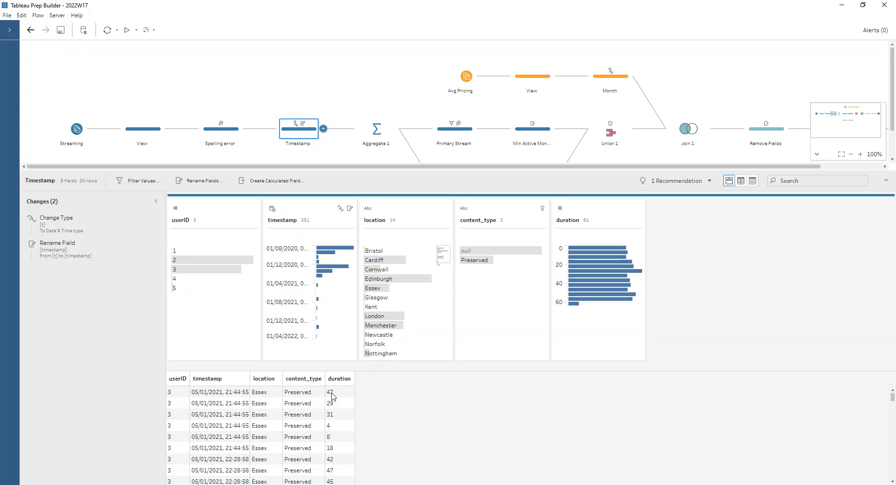
Examine the grouped and summed fields in Aggregate 1 and the location filters and content_type groupings in Primary Stream and Secondary Stream.
left_click(379, 128)
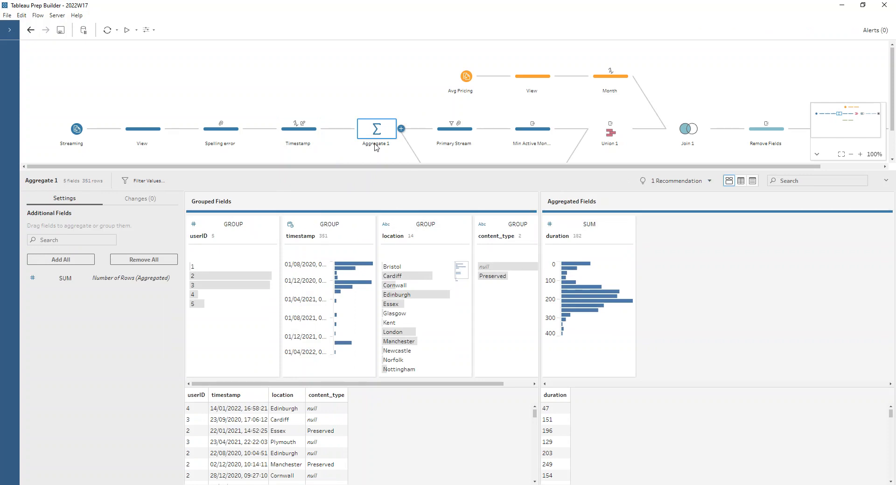
left_click_drag(383, 175, 385, 218)
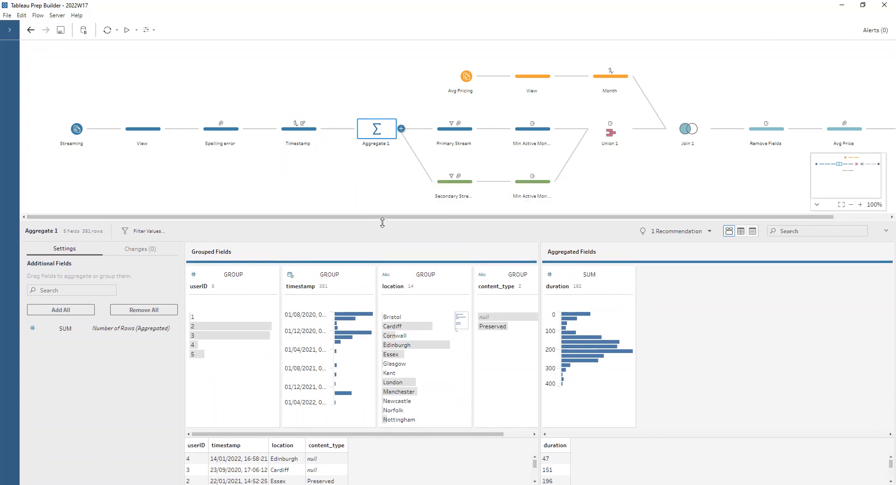
scroll(386, 220, "right", 3)
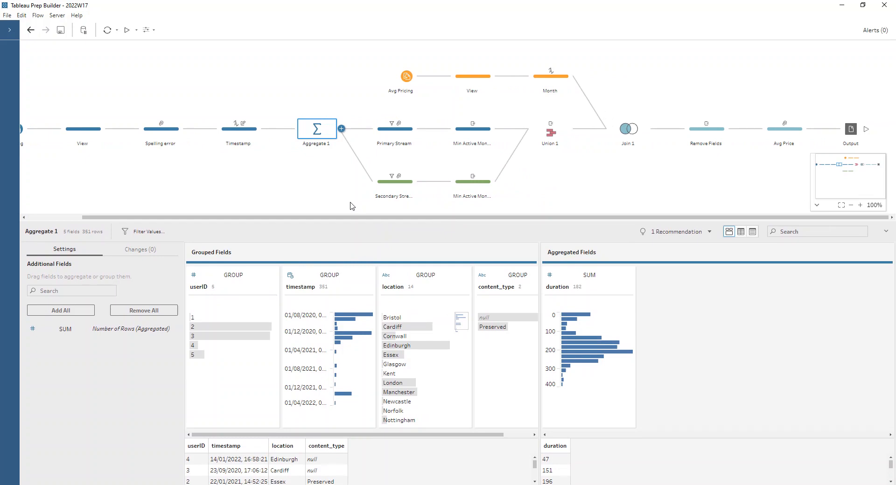
mouse_move(522, 322)
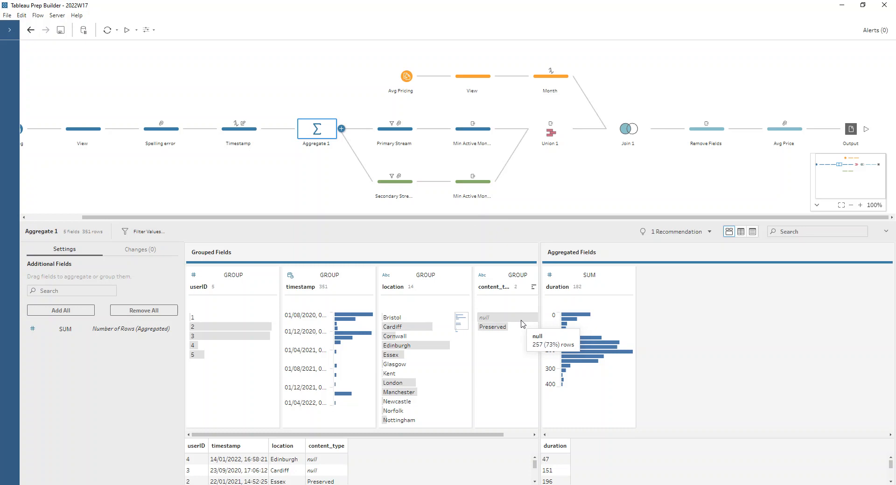
left_click(385, 135)
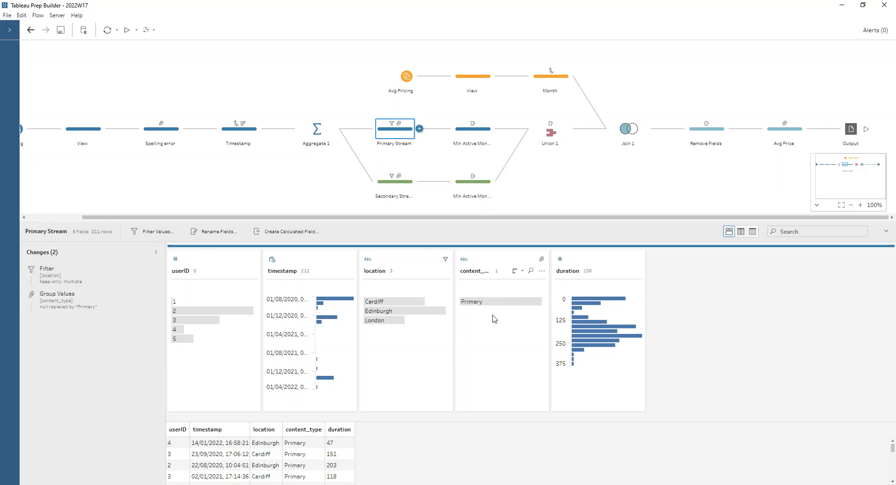
left_click(391, 189)
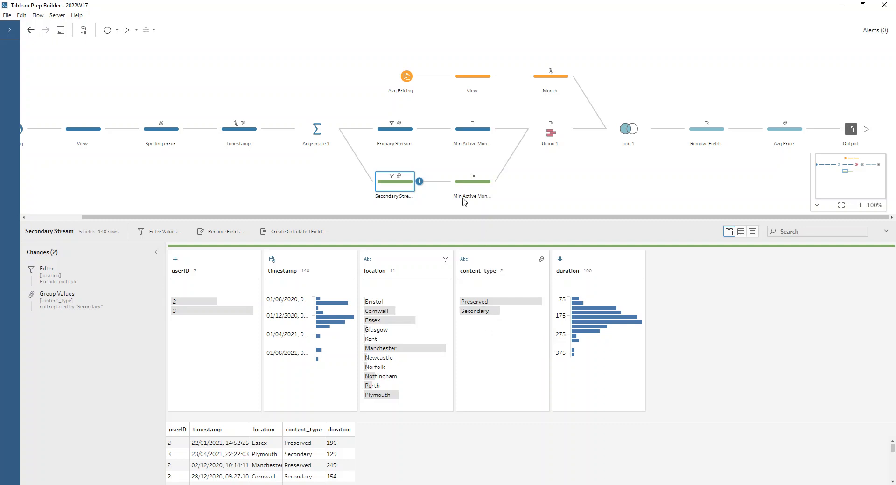
Examine the FIXED LOD settings and the month calculation behind Min Active Month in the primary stream branch.
left_click(464, 136)
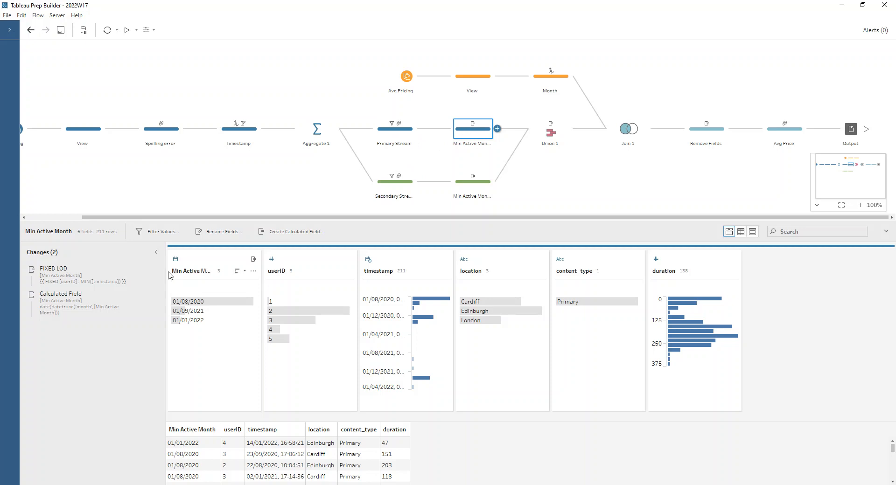
left_click(146, 271)
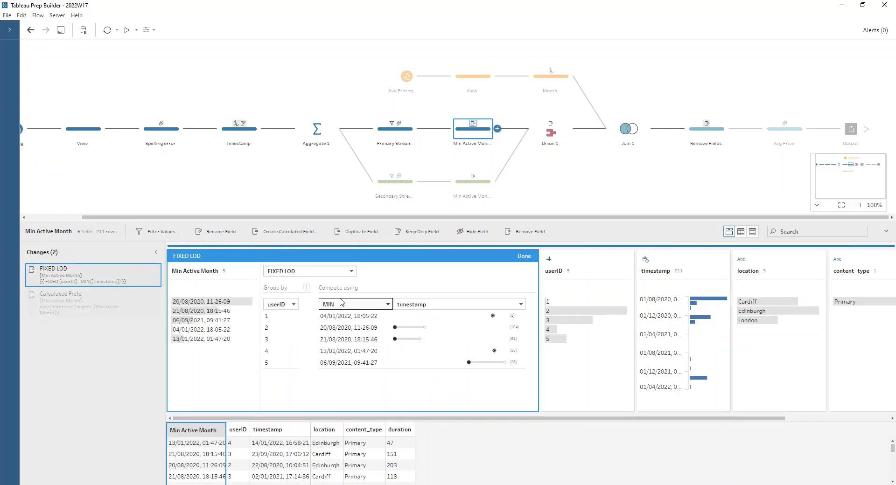
left_click(523, 256)
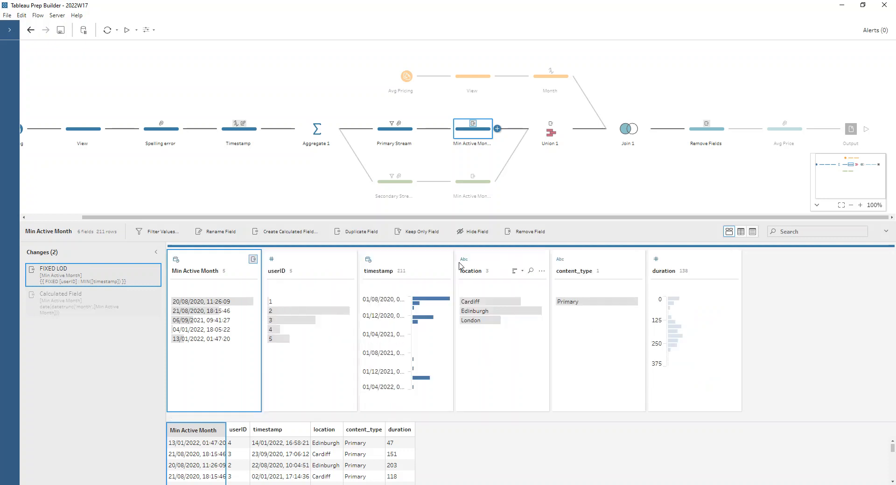
left_click(137, 307)
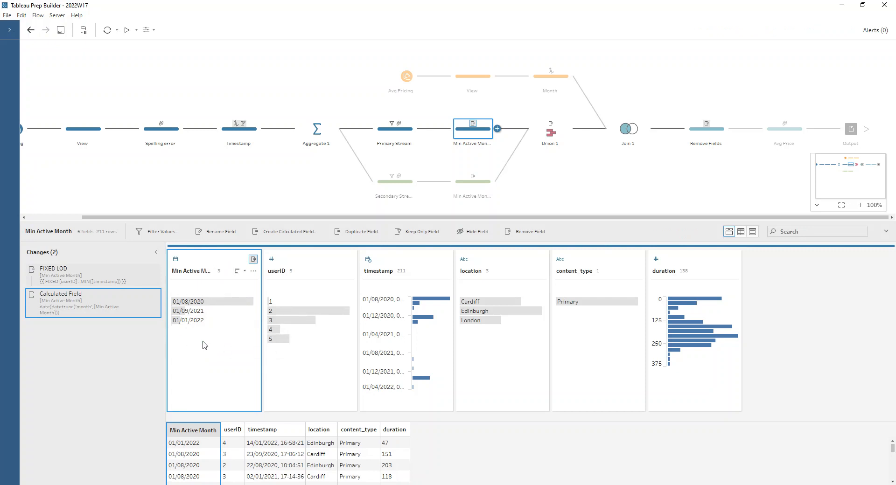
Examine the secondary stream branch's Min Active Month, including the LOD's group-by fields and the month calculation.
left_click(481, 186)
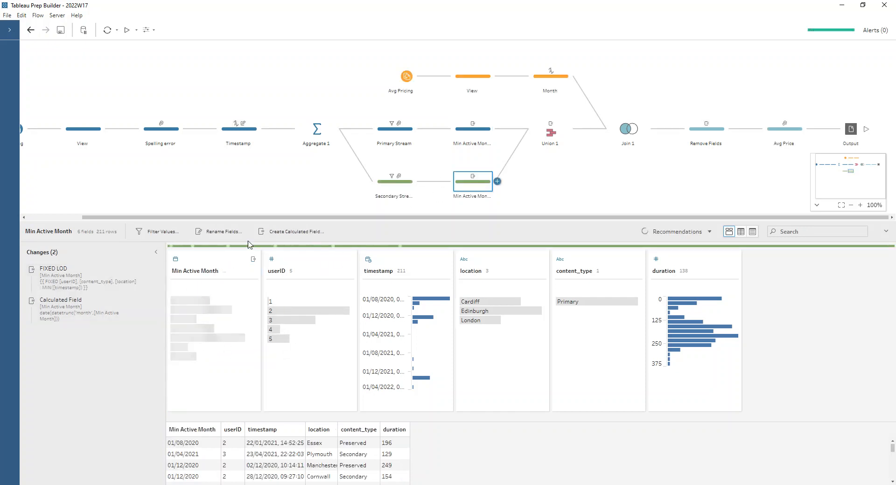
left_click(145, 273)
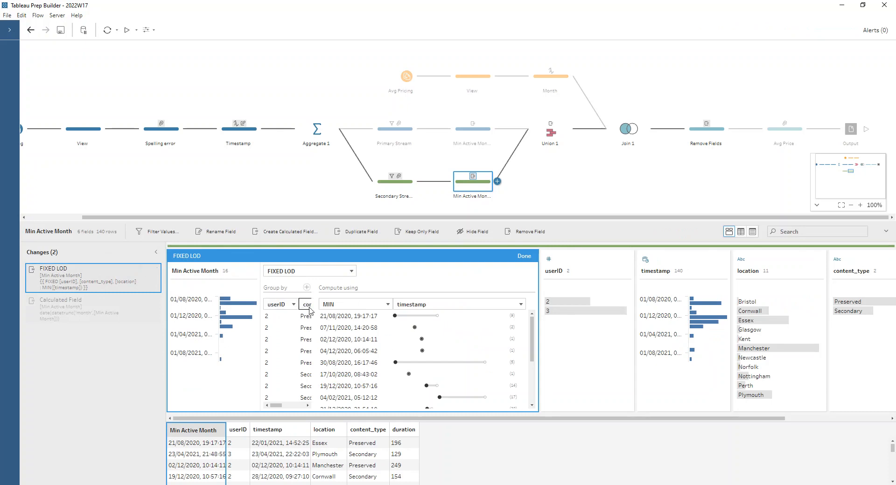
left_click_drag(316, 304, 357, 304)
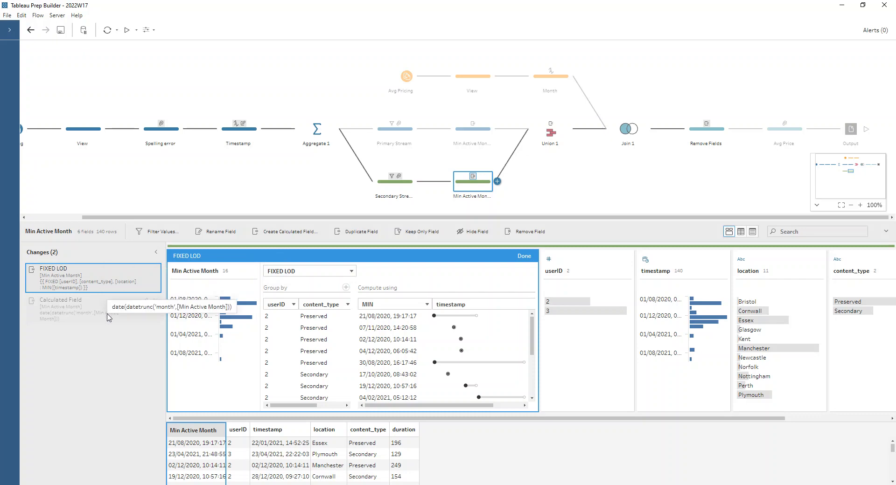
left_click(56, 309)
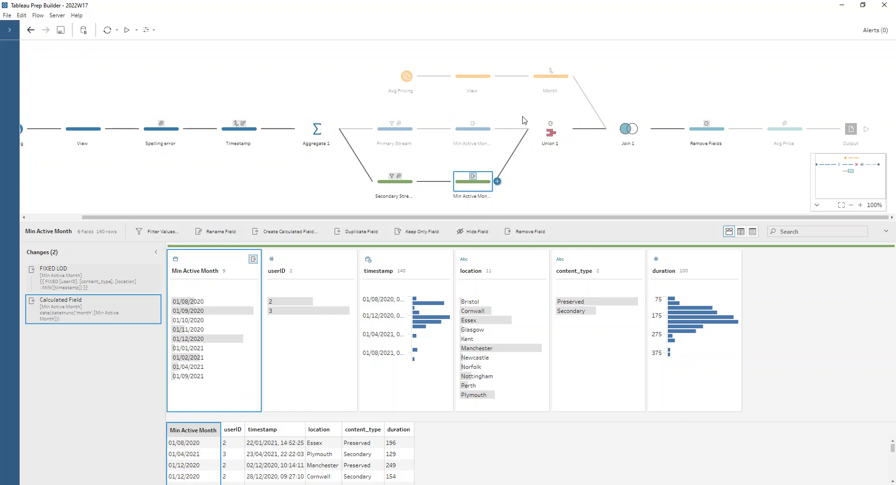
Examine the Union 1 results and the View and Month steps of the Avg Pricing branch.
left_click(547, 133)
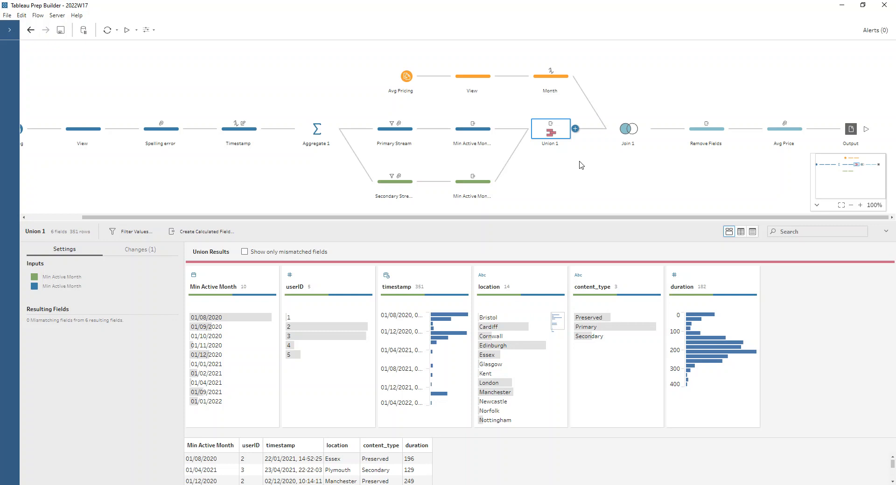
left_click(467, 76)
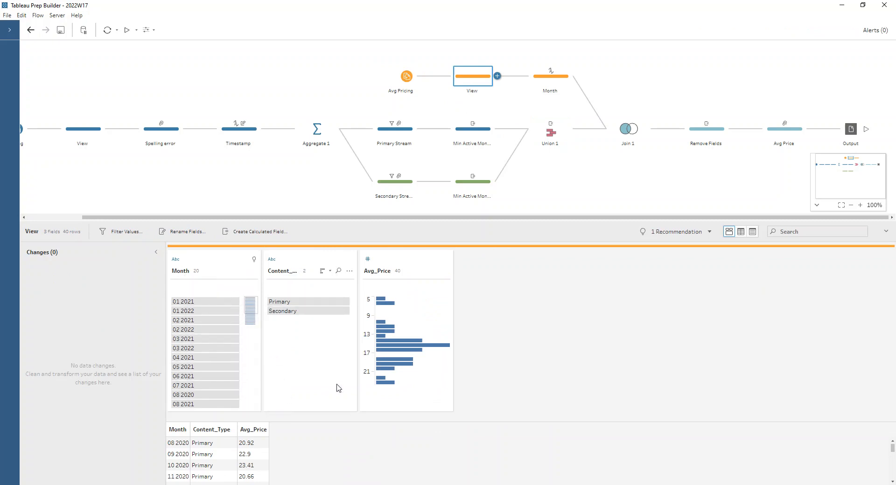
left_click(550, 82)
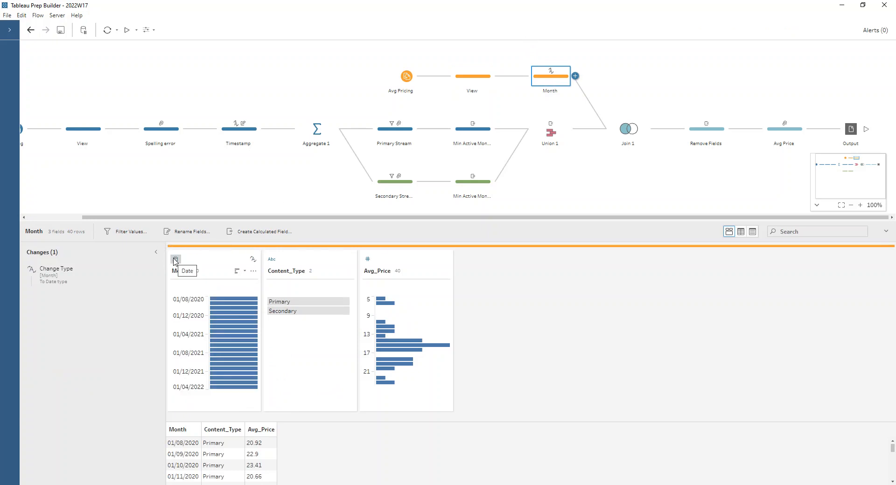
Examine Join 1's clauses, join type and unmatched rows, comparing them with the content types in the Month step.
left_click(623, 133)
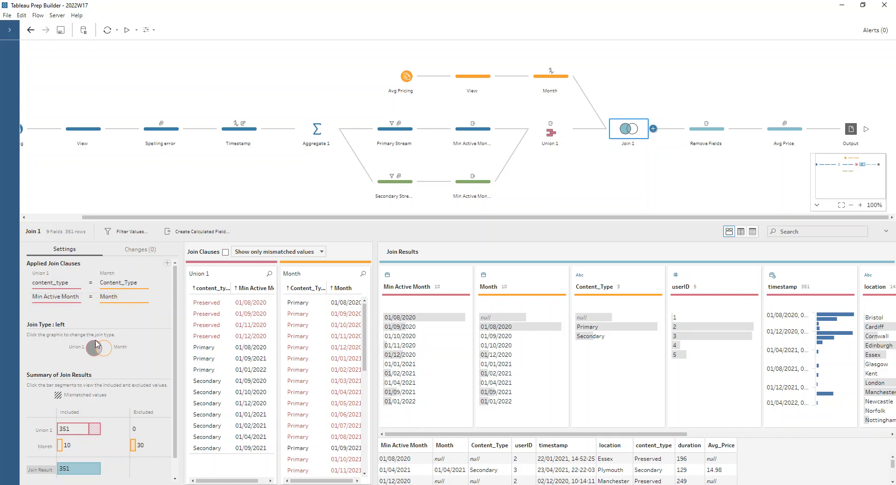
mouse_move(92, 435)
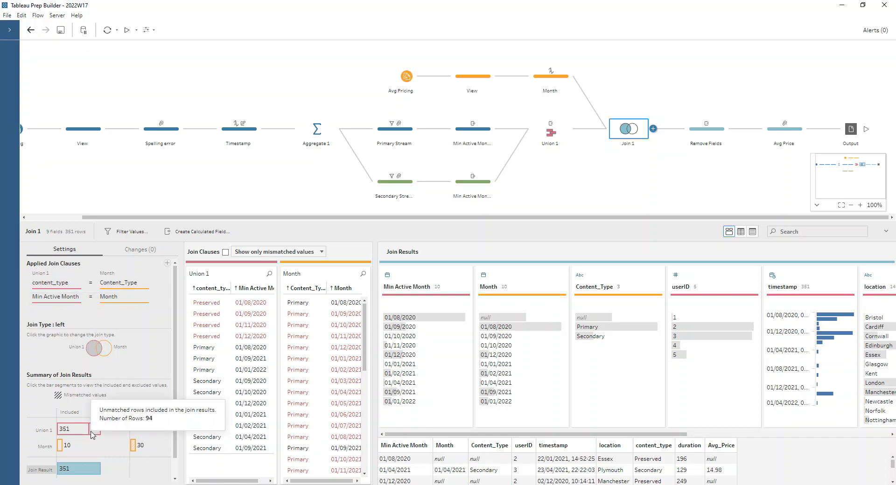
left_click(562, 88)
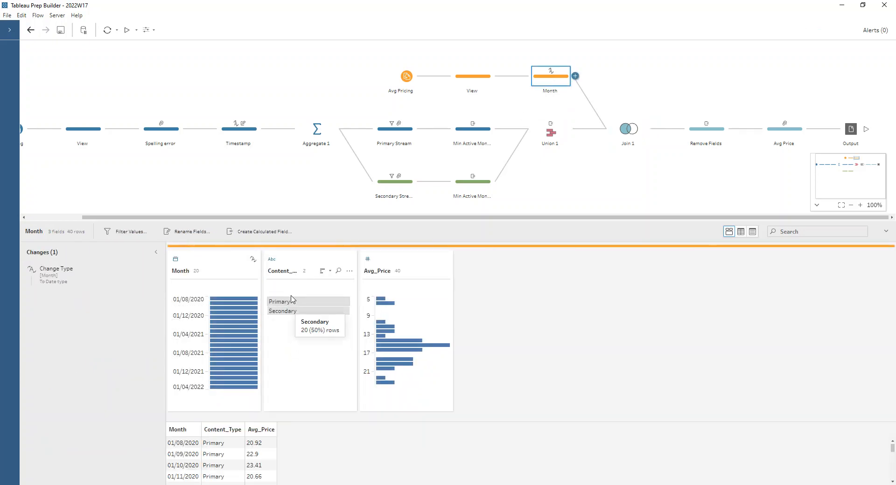
left_click(616, 130)
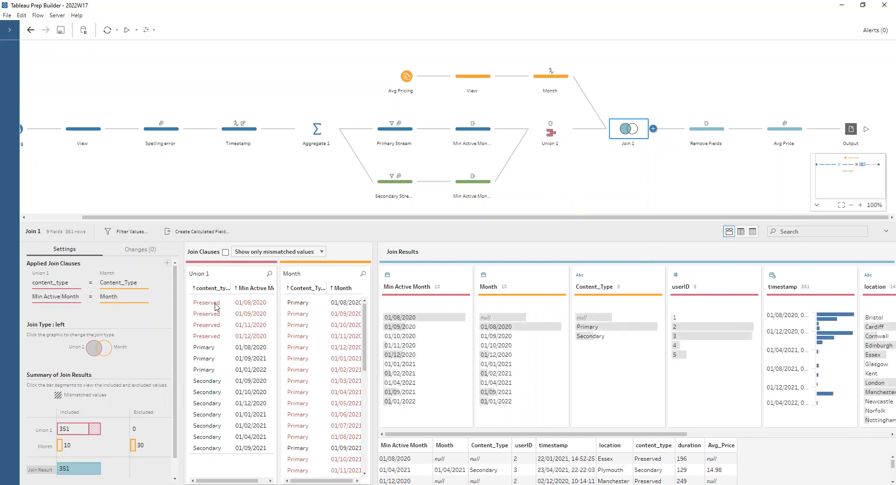
Examine the Remove Fields and Avg Price steps, including the prices of Preserved rows, and open the Output step's settings.
left_click(724, 135)
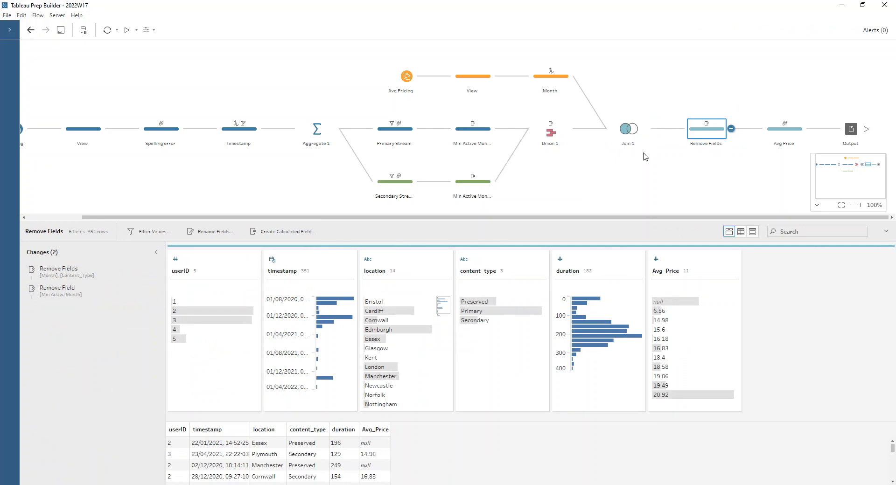
left_click(796, 137)
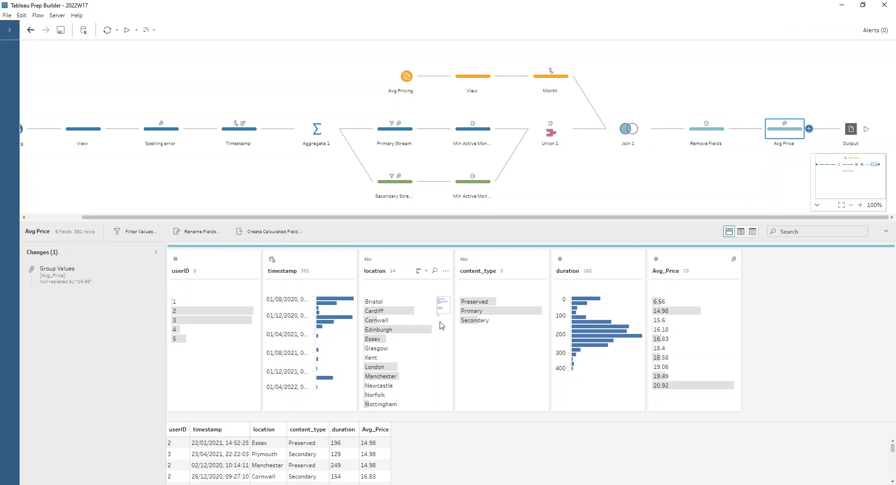
left_click(472, 302)
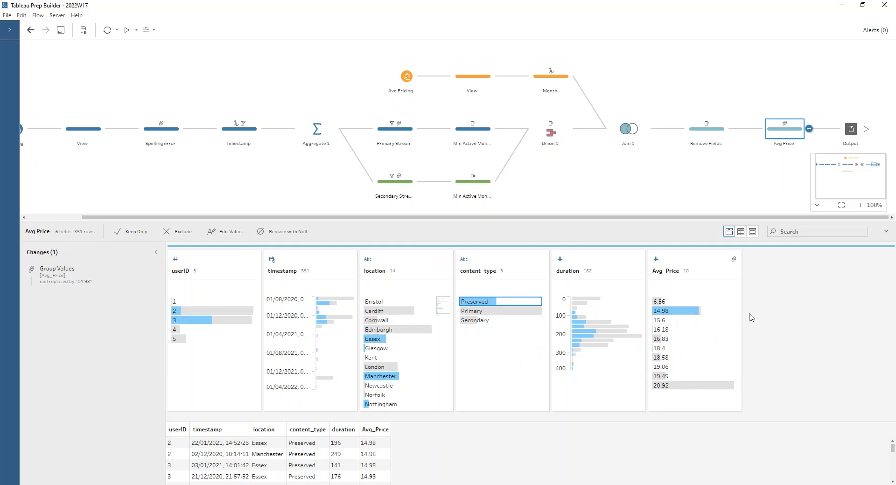
left_click(858, 131)
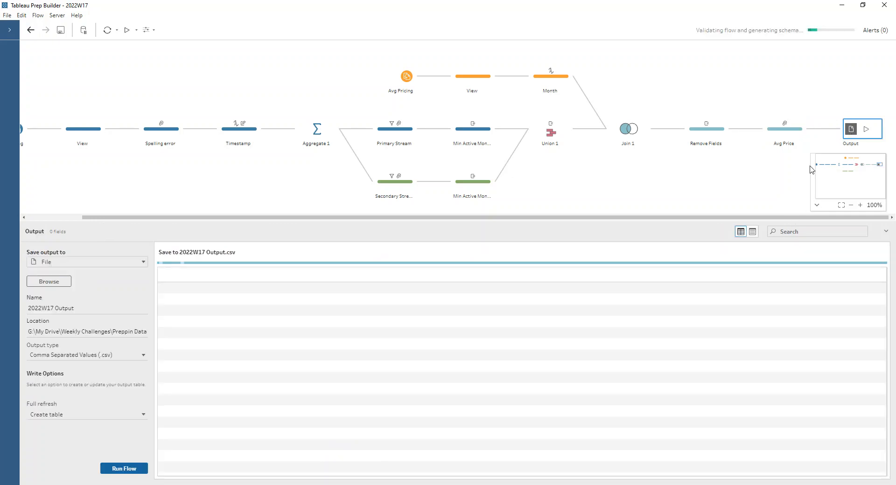